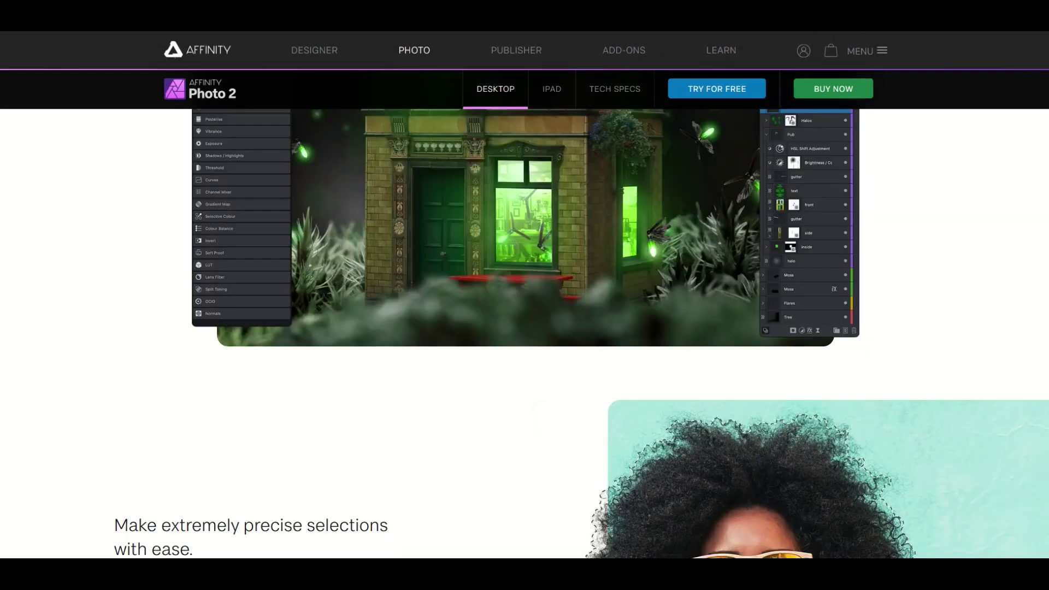
- Open the add-ons store and browse the available packs down to the free Dreamphography brushes
{"action": "scroll", "coordinate": [525, 295], "scroll_direction": "up", "scroll_amount": 20}
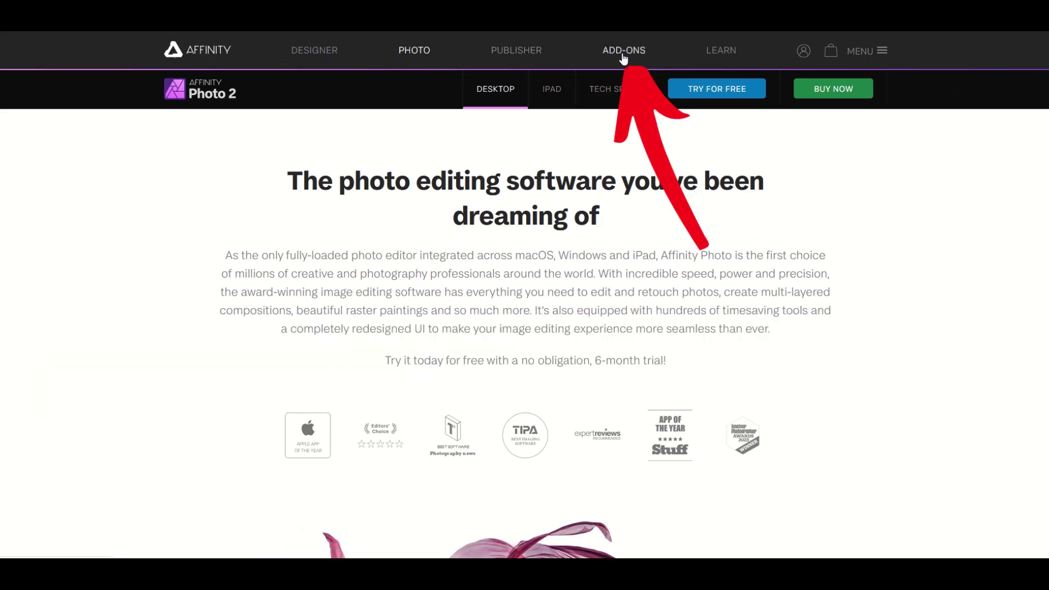
{"action": "left_click", "coordinate": [624, 53]}
{"action": "scroll", "coordinate": [524, 323], "scroll_direction": "down", "scroll_amount": 2}
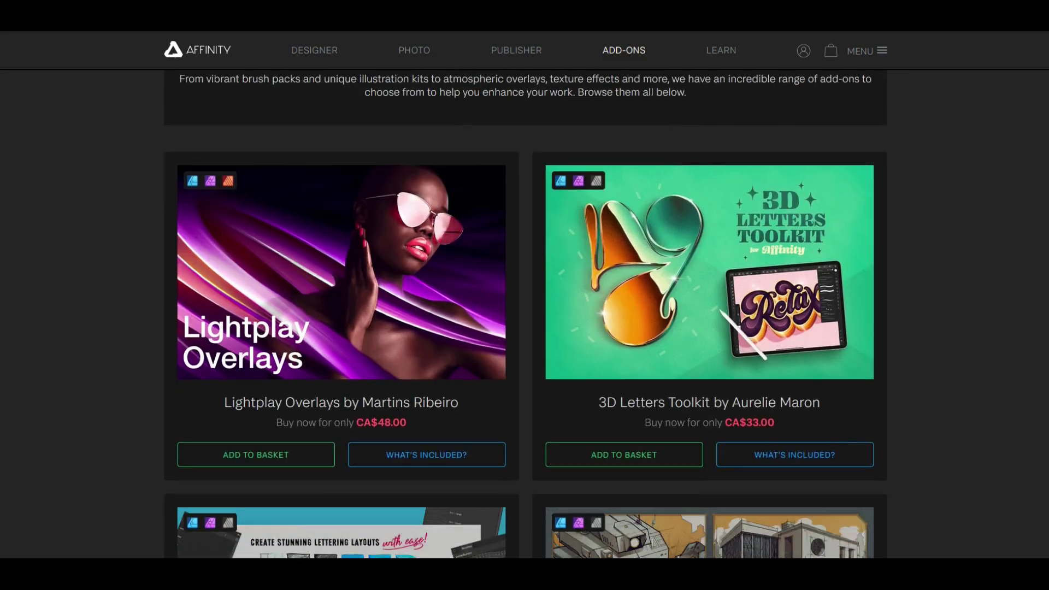
{"action": "scroll", "coordinate": [525, 323], "scroll_direction": "down", "scroll_amount": 1}
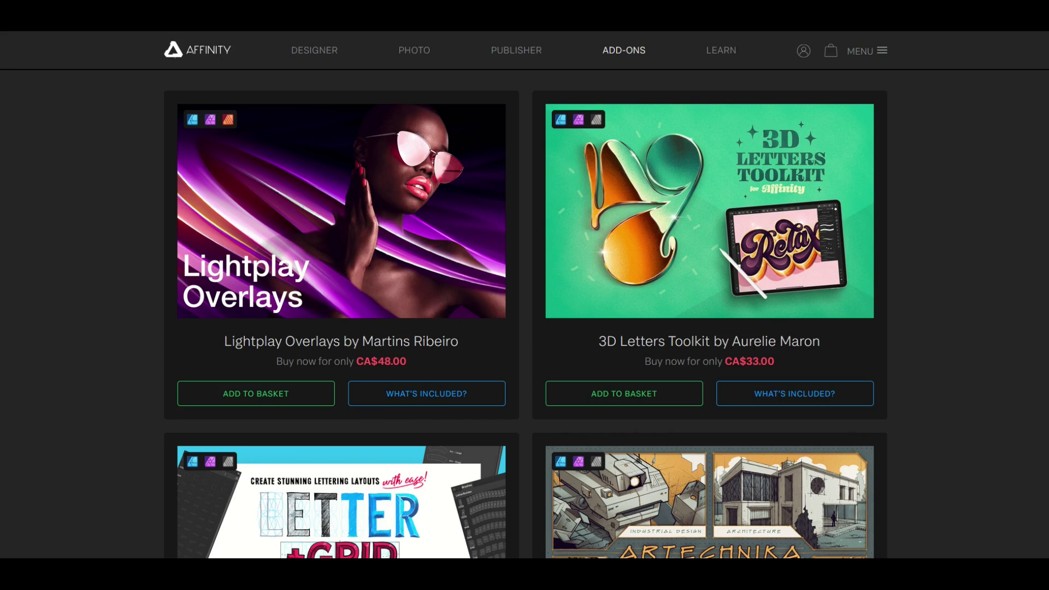
{"action": "scroll", "coordinate": [524, 322], "scroll_direction": "down", "scroll_amount": 4}
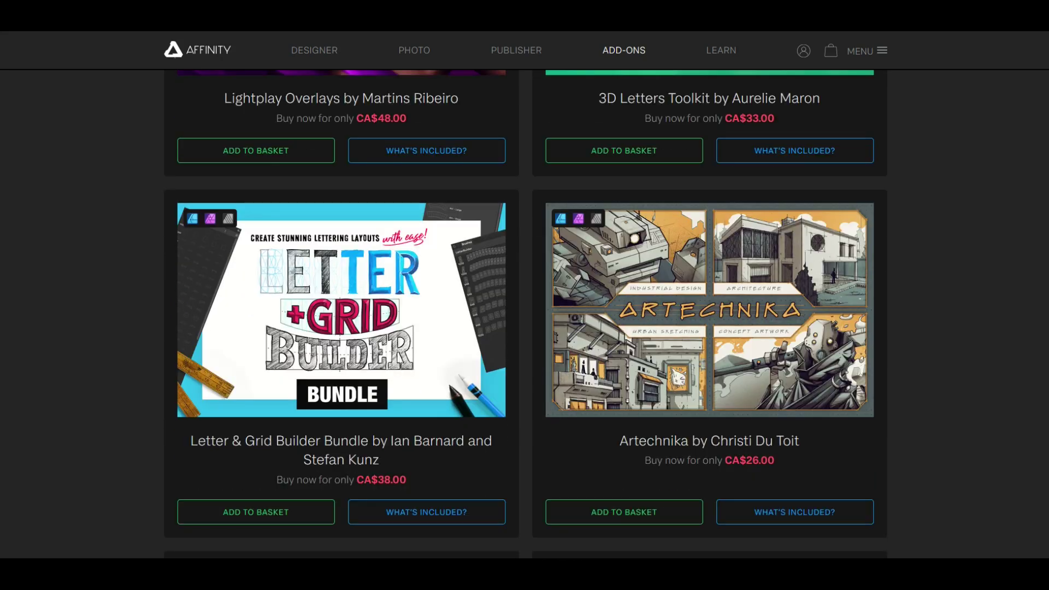
{"action": "scroll", "coordinate": [524, 323], "scroll_direction": "down", "scroll_amount": 7}
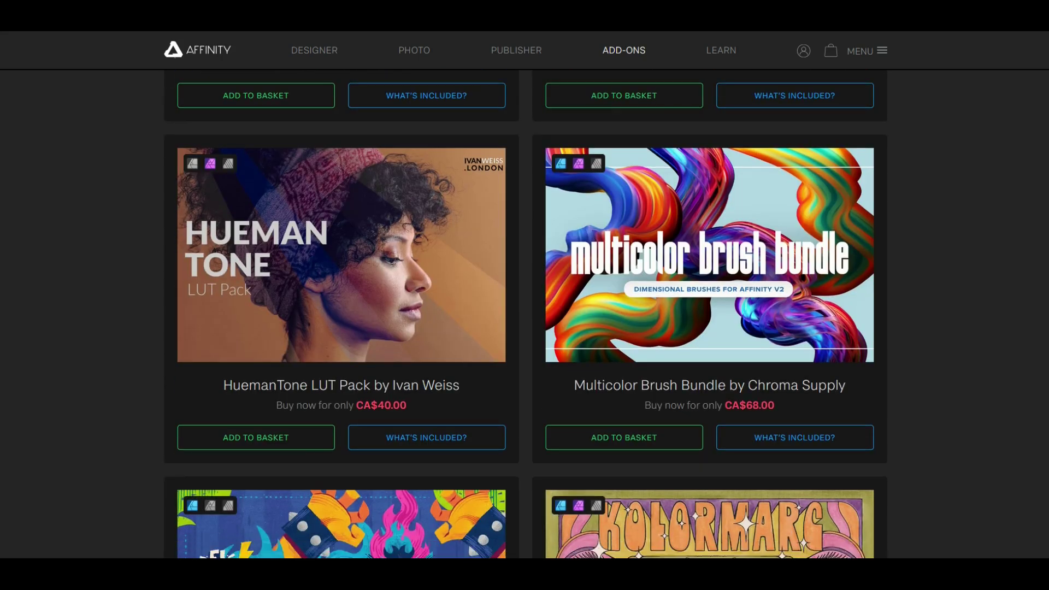
{"action": "scroll", "coordinate": [1031, 176], "scroll_direction": "down", "scroll_amount": 12}
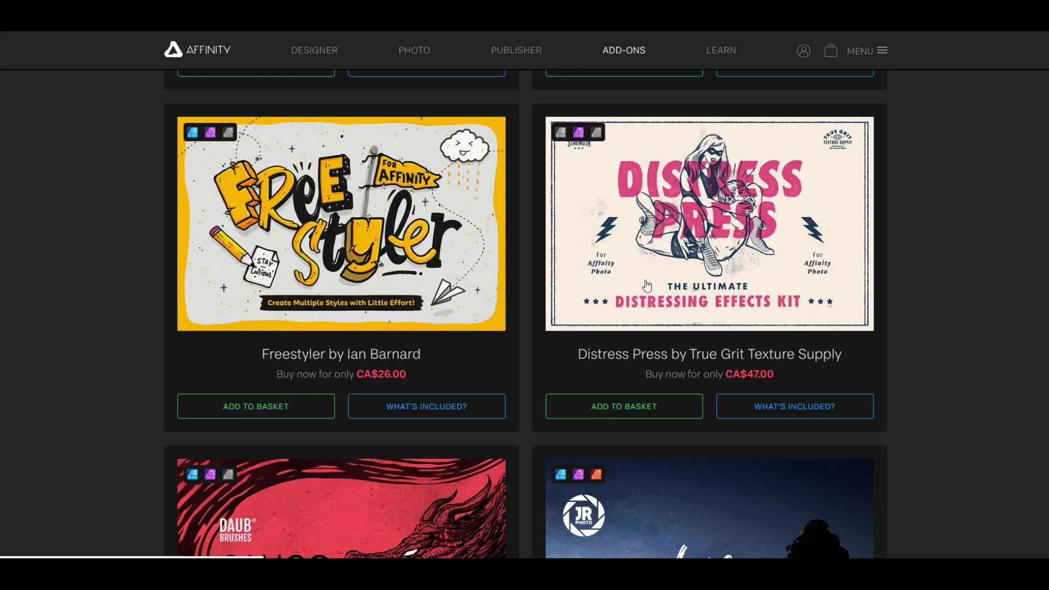
{"action": "scroll", "coordinate": [685, 232], "scroll_direction": "down", "scroll_amount": 5}
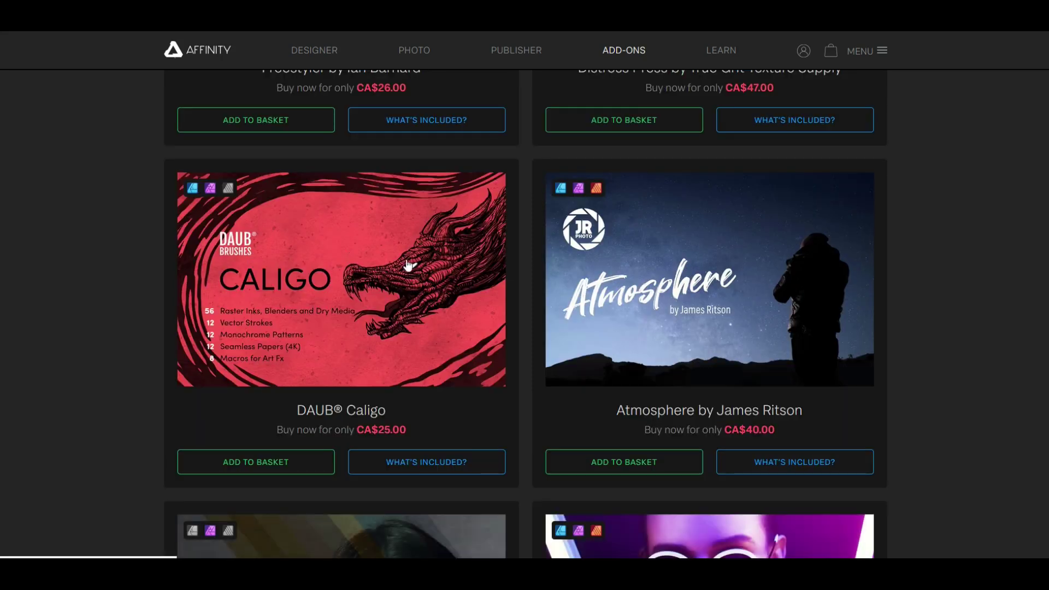
{"action": "scroll", "coordinate": [1014, 212], "scroll_direction": "down", "scroll_amount": 16}
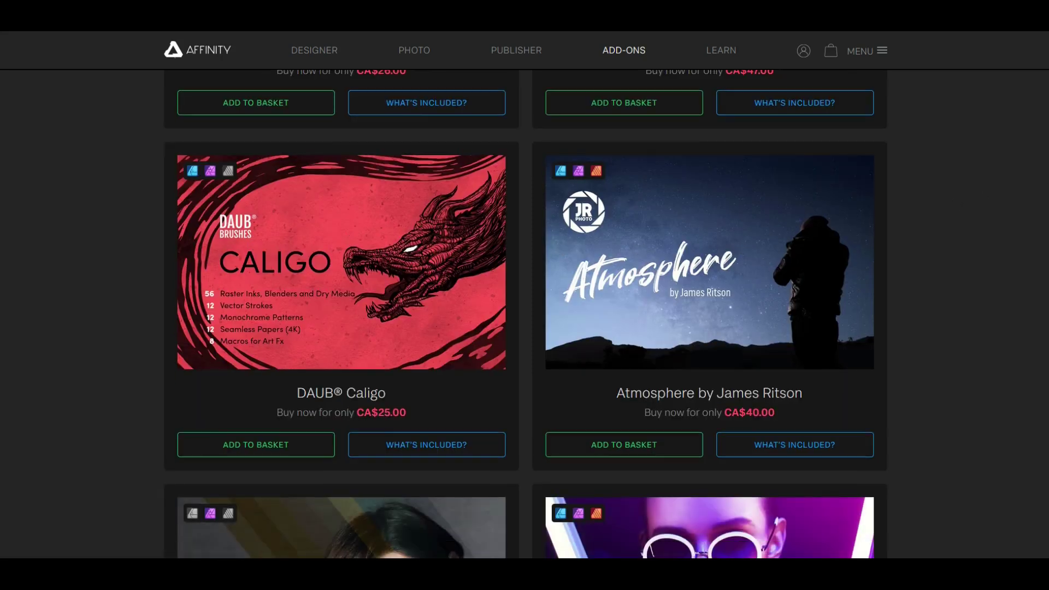
{"action": "scroll", "coordinate": [525, 314], "scroll_direction": "down", "scroll_amount": 20}
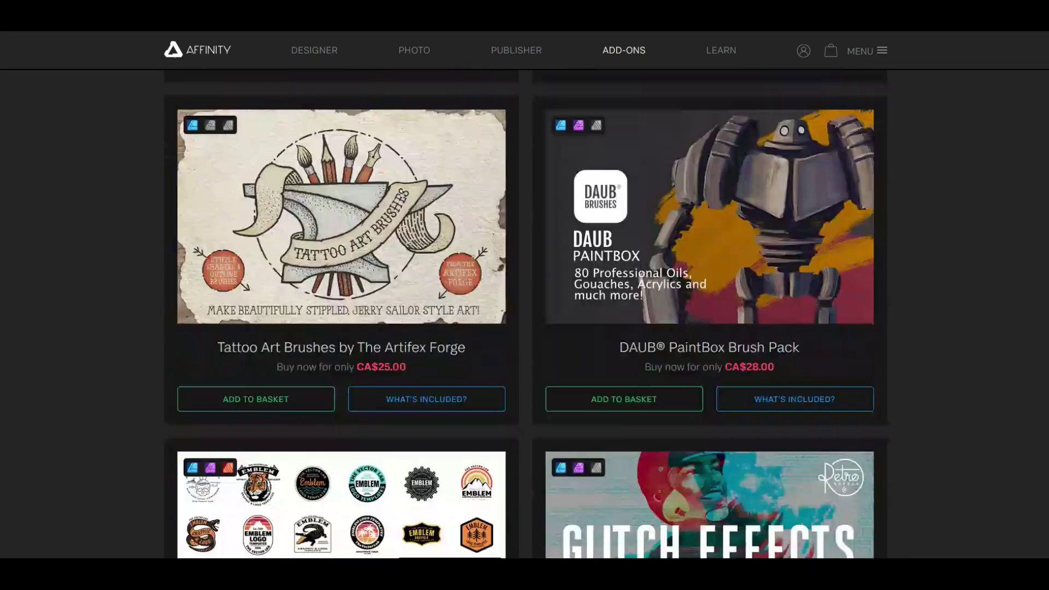
{"action": "scroll", "coordinate": [927, 492], "scroll_direction": "down", "scroll_amount": 9}
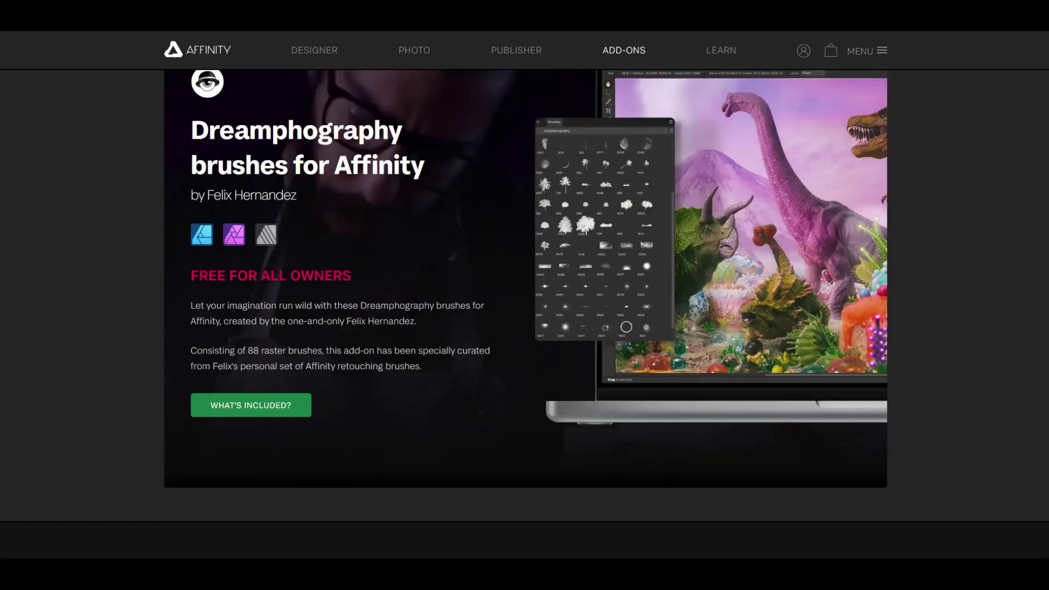
{"action": "scroll", "coordinate": [928, 493], "scroll_direction": "up", "scroll_amount": 1}
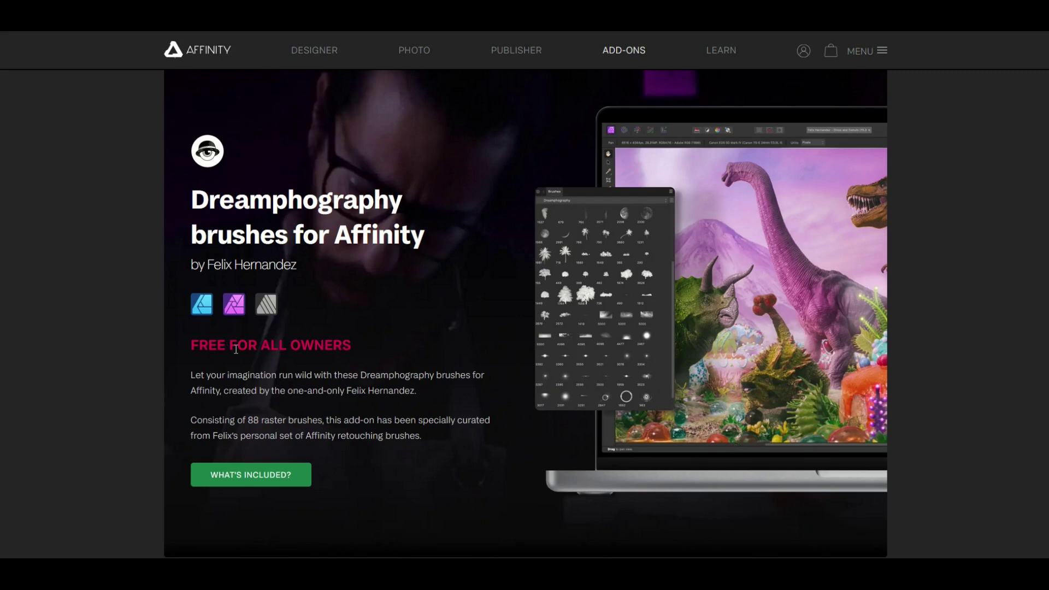
- Open the details of the Dreamphography brushes for Affinity and review their description and version compatibility
{"action": "left_click", "coordinate": [243, 482]}
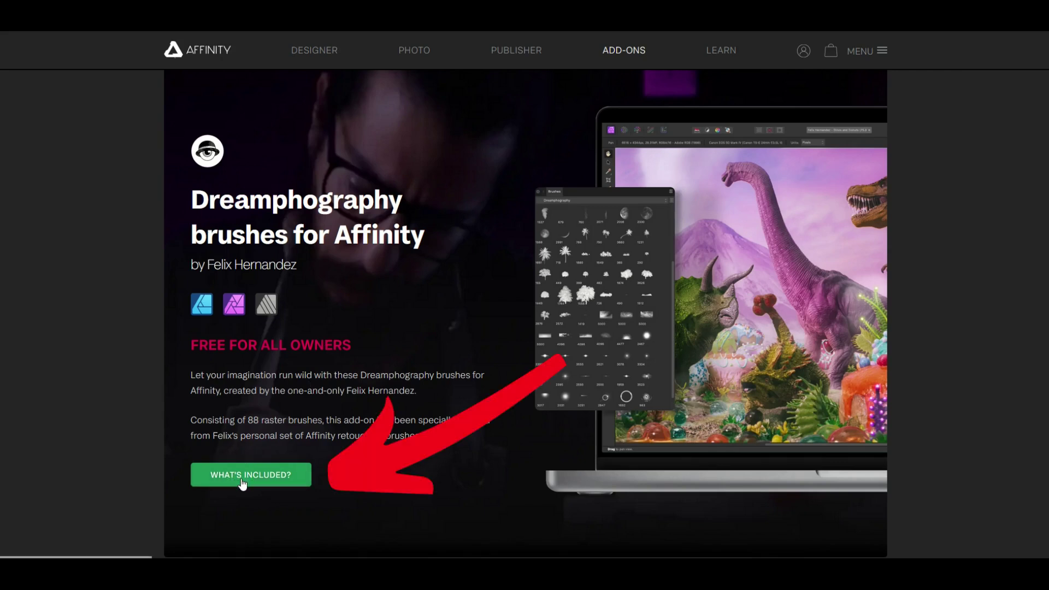
{"action": "scroll", "coordinate": [525, 315], "scroll_direction": "down", "scroll_amount": 3}
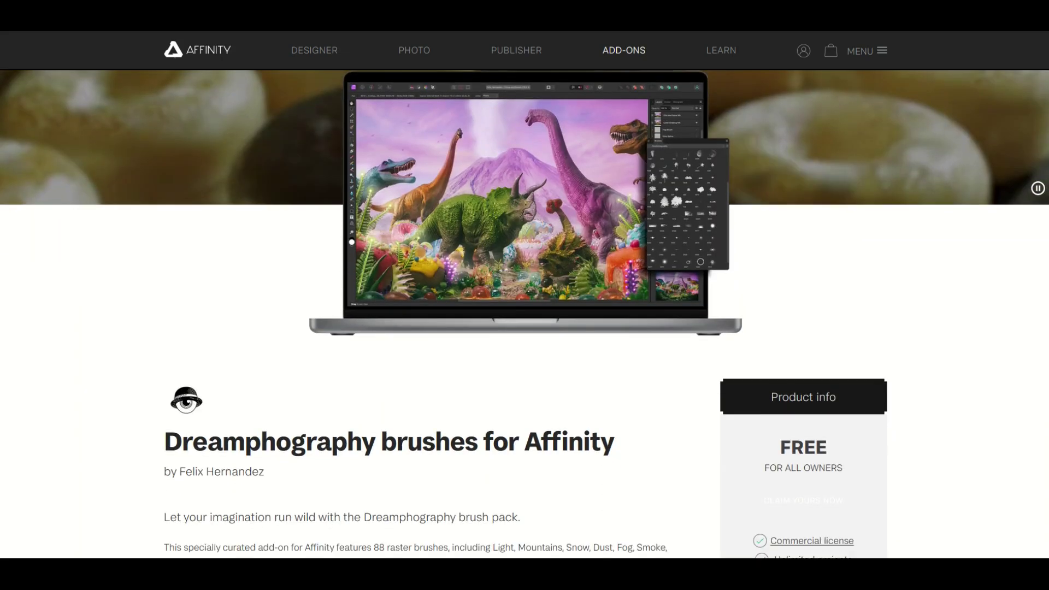
{"action": "scroll", "coordinate": [525, 315], "scroll_direction": "down", "scroll_amount": 2}
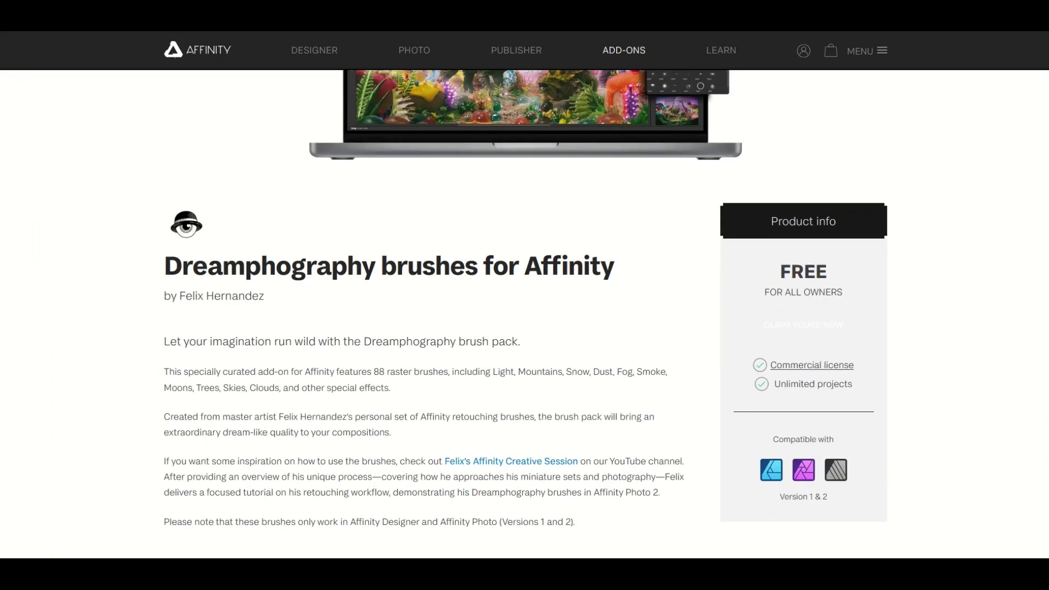
{"action": "scroll", "coordinate": [524, 315], "scroll_direction": "down", "scroll_amount": 2}
{"action": "scroll", "coordinate": [525, 314], "scroll_direction": "up", "scroll_amount": 2}
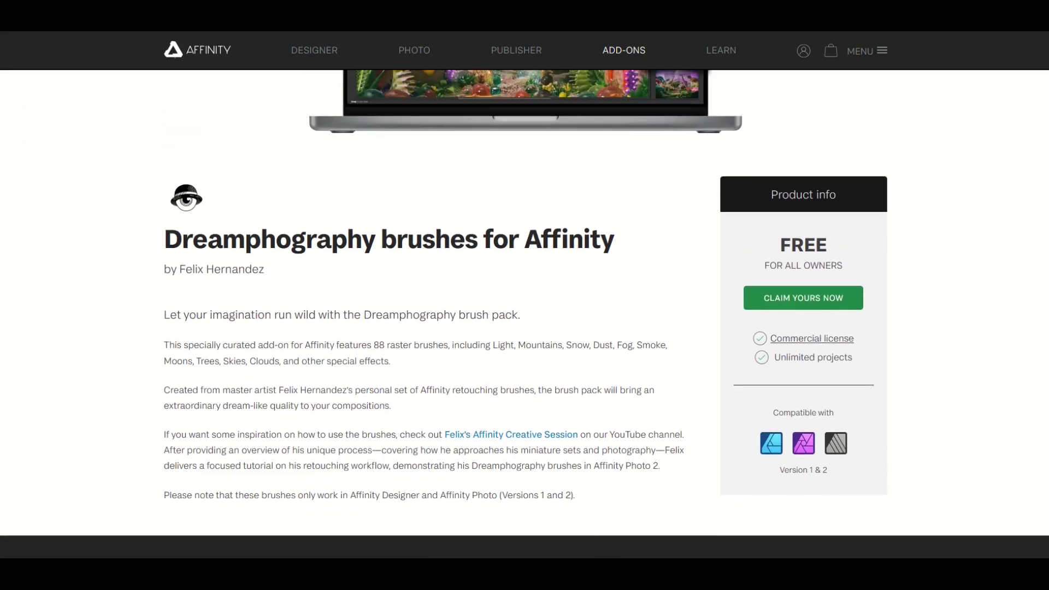
{"action": "left_click_drag", "start_coordinate": [362, 518], "coordinate": [521, 518]}
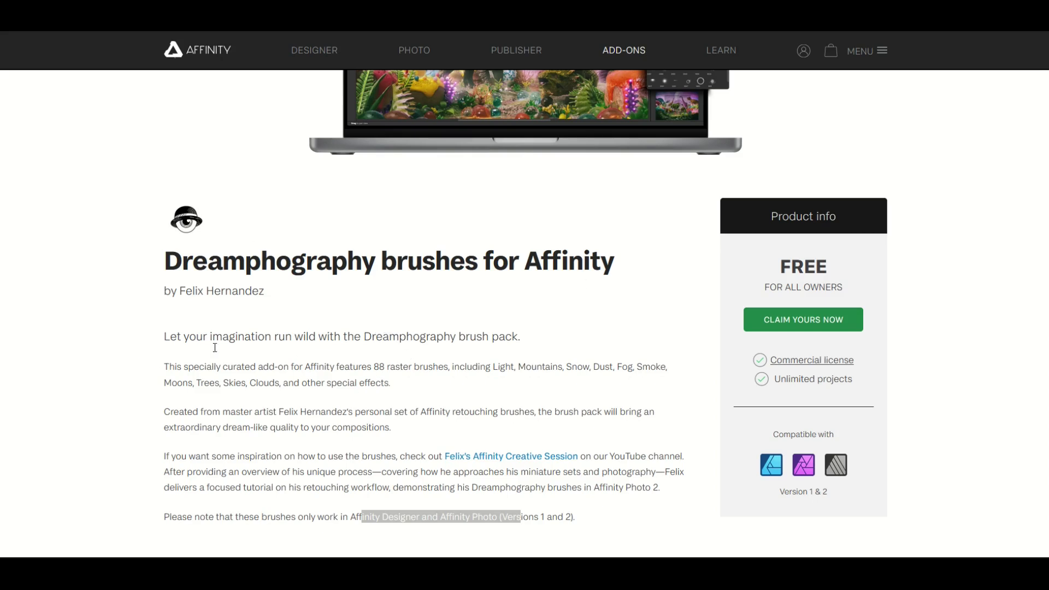
{"action": "scroll", "coordinate": [33, 234], "scroll_direction": "up", "scroll_amount": 2}
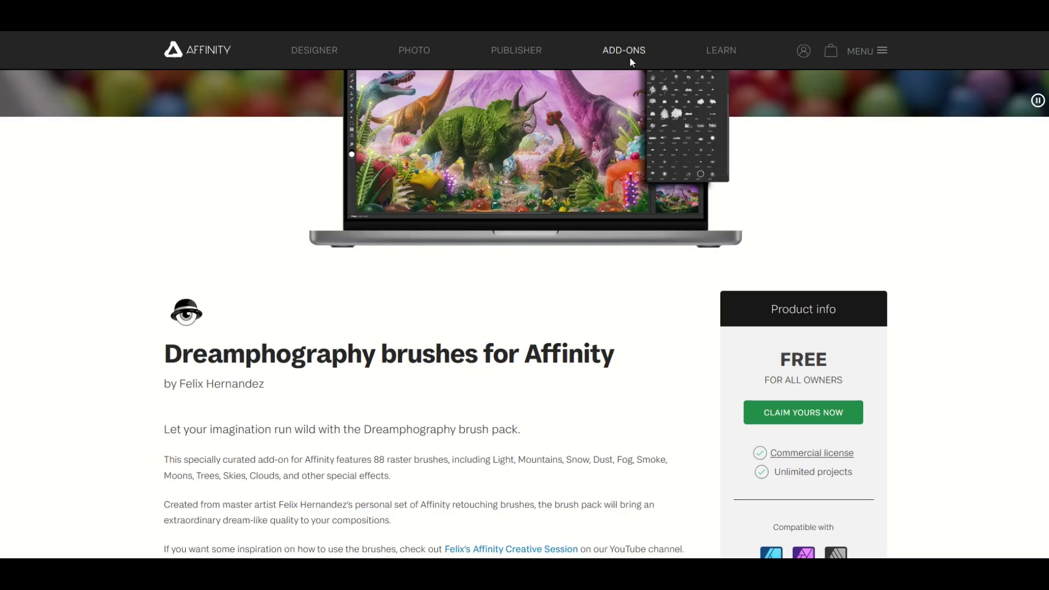
{"action": "left_click_drag", "start_coordinate": [178, 373], "coordinate": [600, 358]}
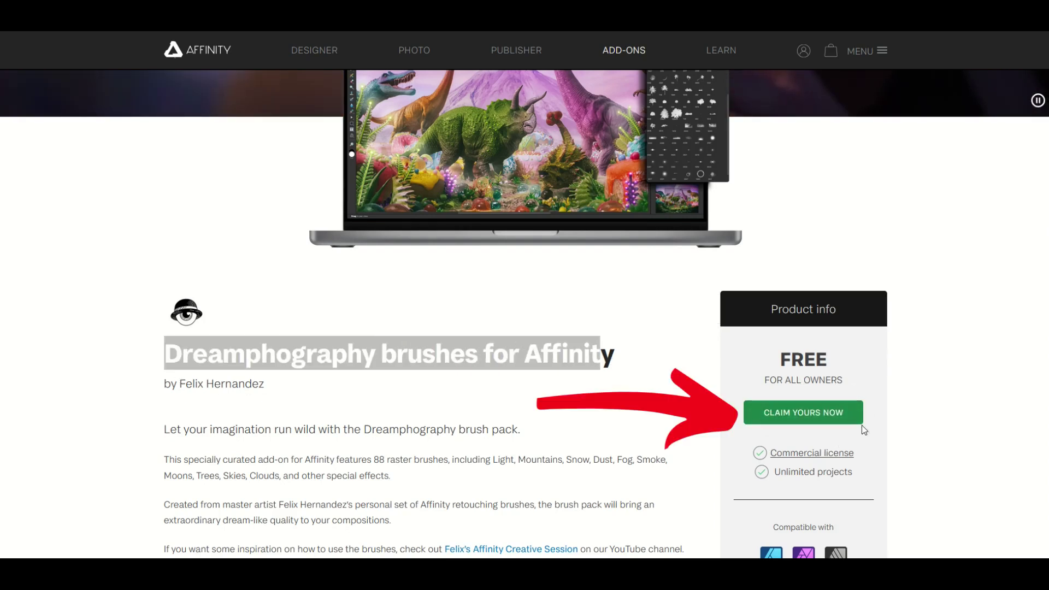
- Claim the free Dreamphography brushes as an existing customer, request the download link and download the brush file
{"action": "left_click", "coordinate": [804, 411]}
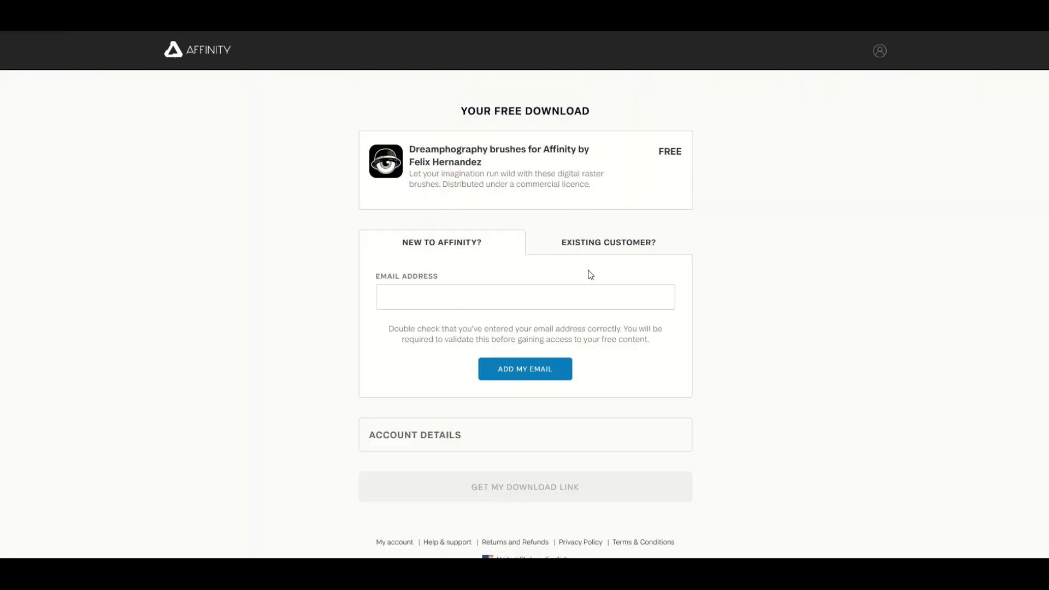
{"action": "left_click", "coordinate": [579, 246]}
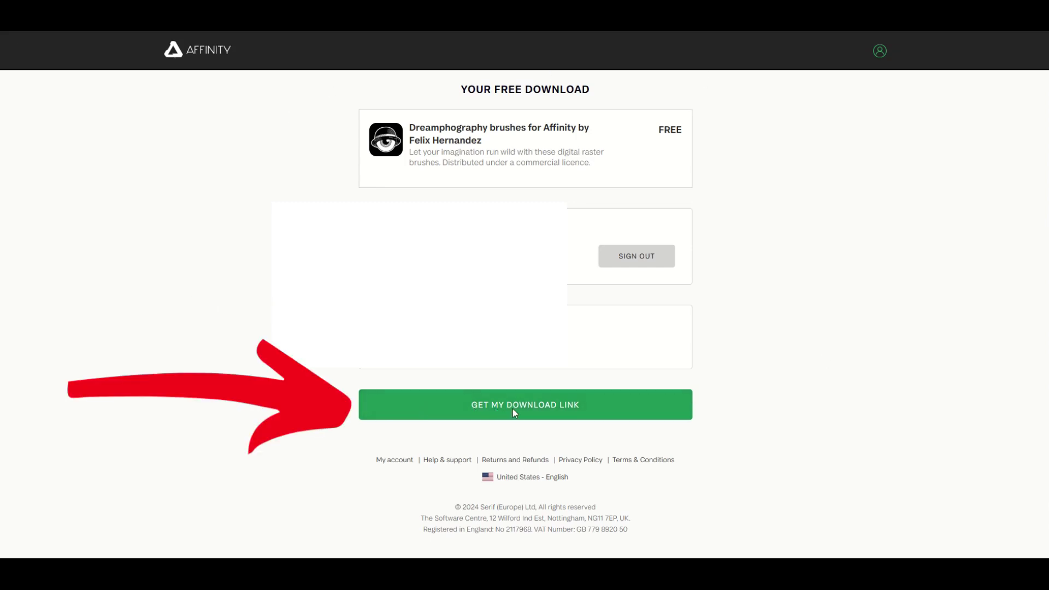
{"action": "left_click", "coordinate": [536, 408]}
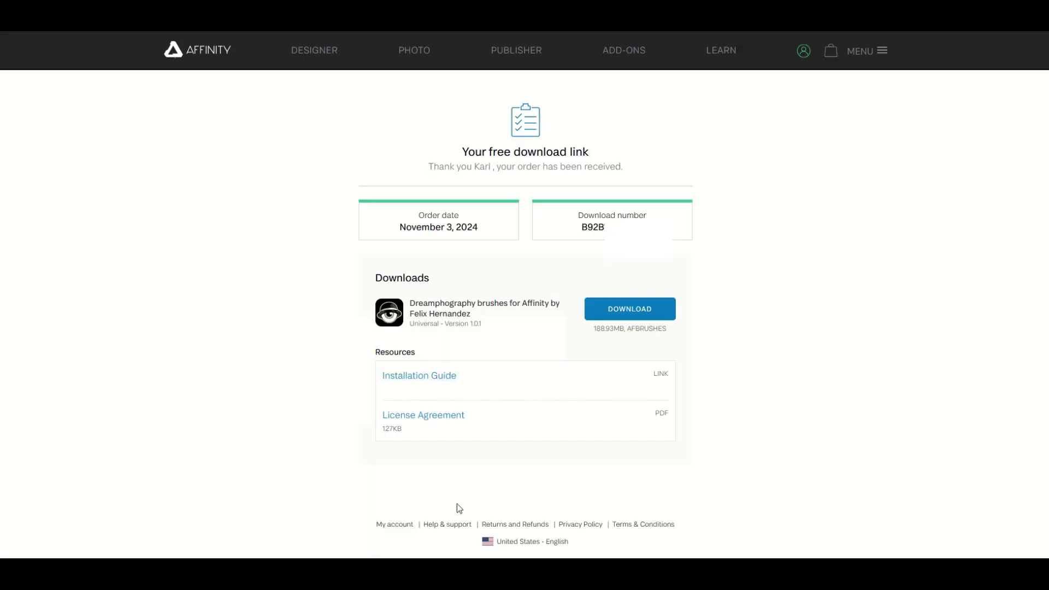
{"action": "left_click", "coordinate": [623, 311]}
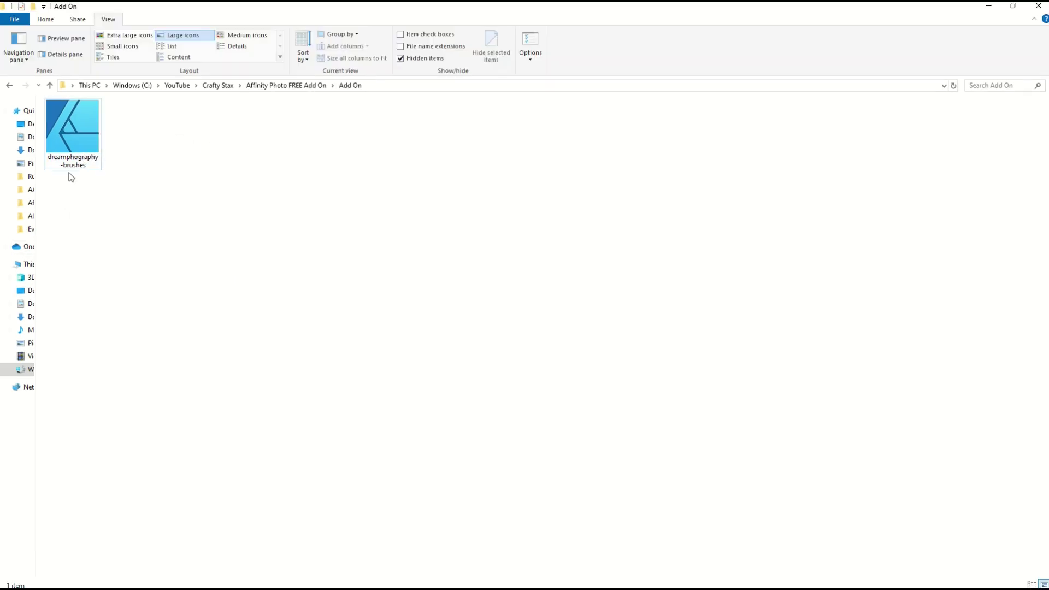
- Import the downloaded dreamphography-brushes file by opening it with Affinity Photo, and dismiss the import message
{"action": "right_click", "coordinate": [72, 140]}
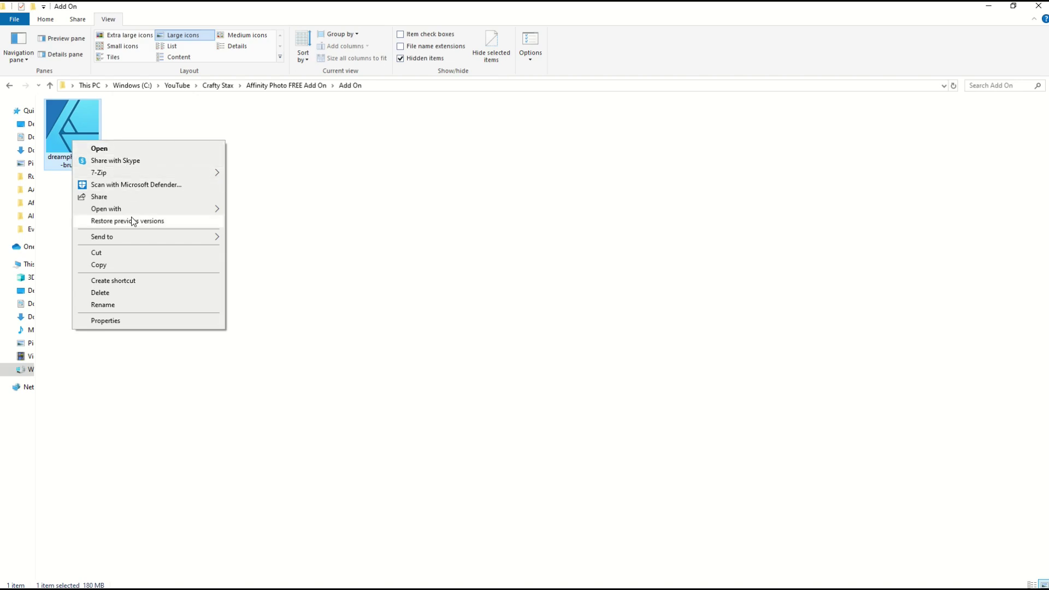
{"action": "mouse_move", "coordinate": [137, 210]}
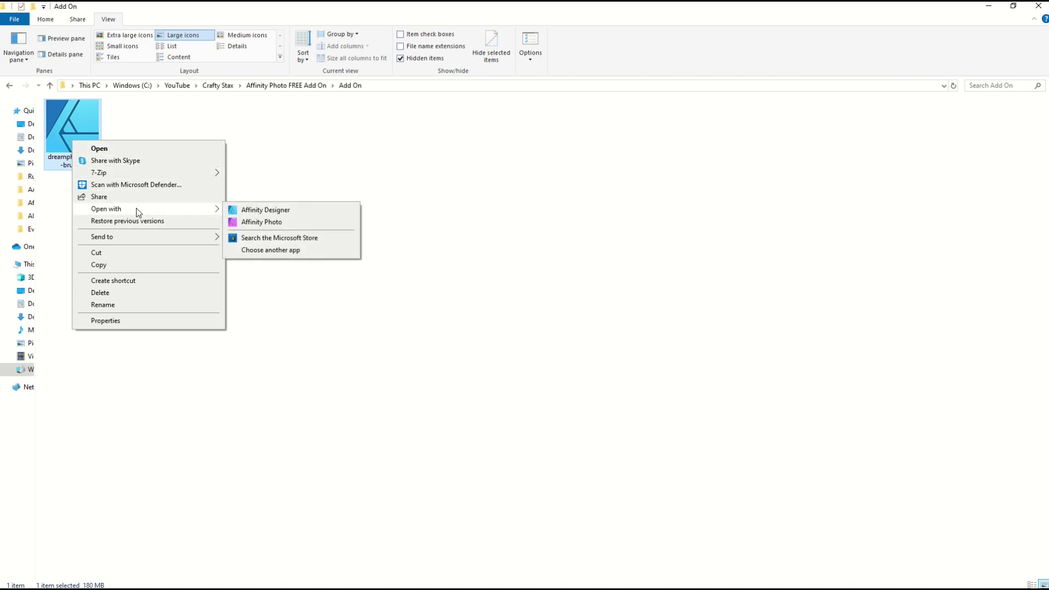
{"action": "left_click", "coordinate": [261, 223]}
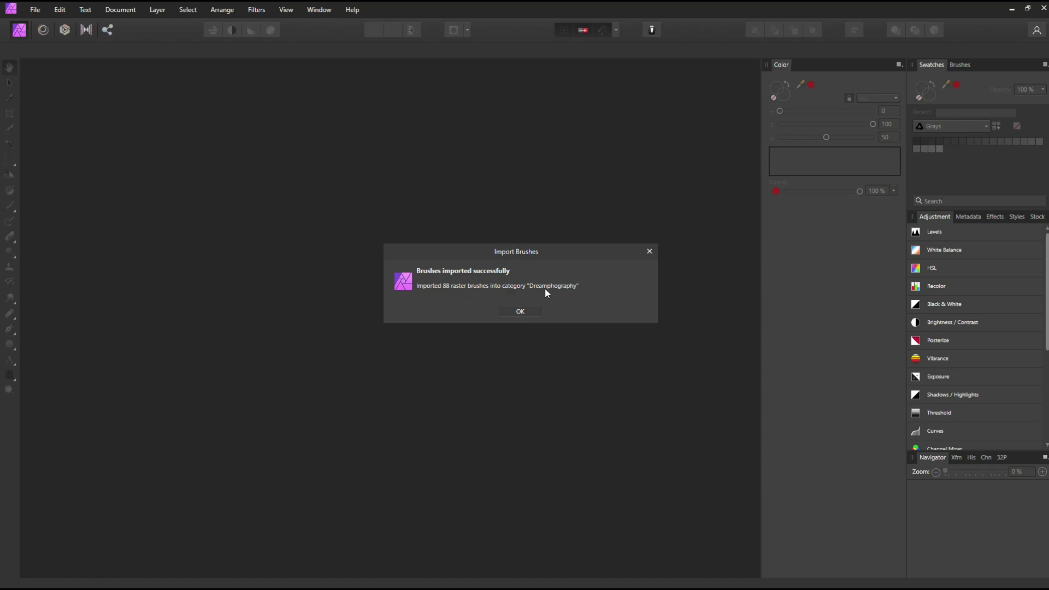
{"action": "left_click", "coordinate": [519, 311]}
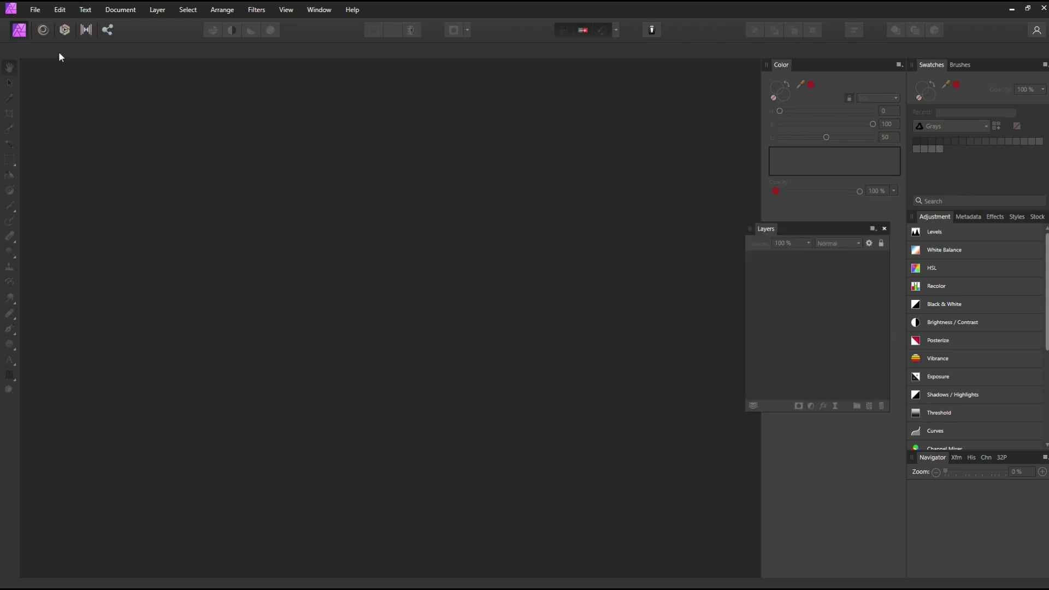
- Create a new document from the Merch by Amazon preset, 4500 × 5400 px
{"action": "left_click", "coordinate": [34, 10]}
{"action": "left_click", "coordinate": [44, 33]}
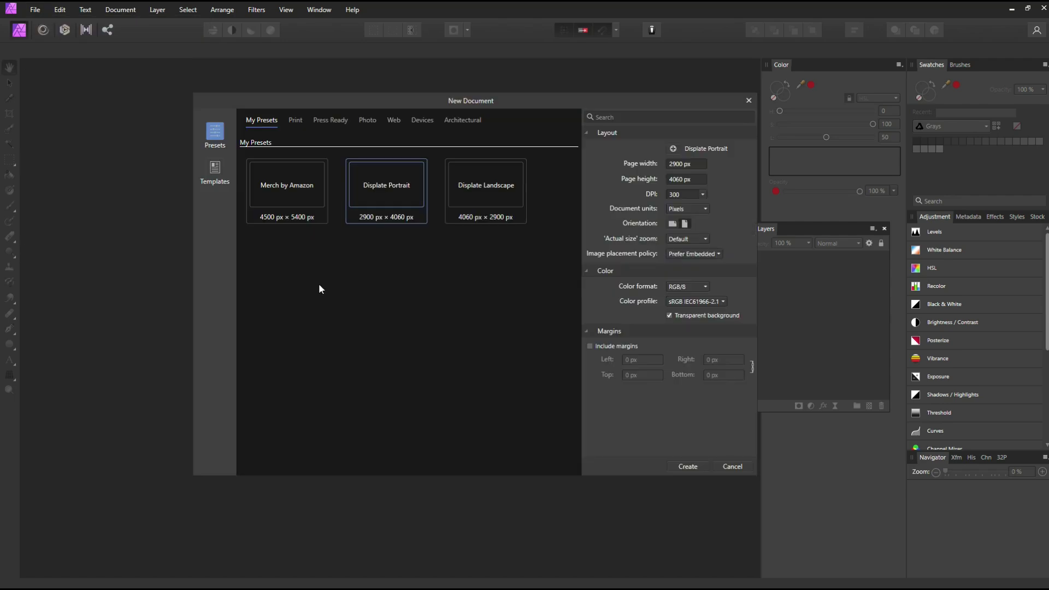
{"action": "left_click", "coordinate": [293, 190]}
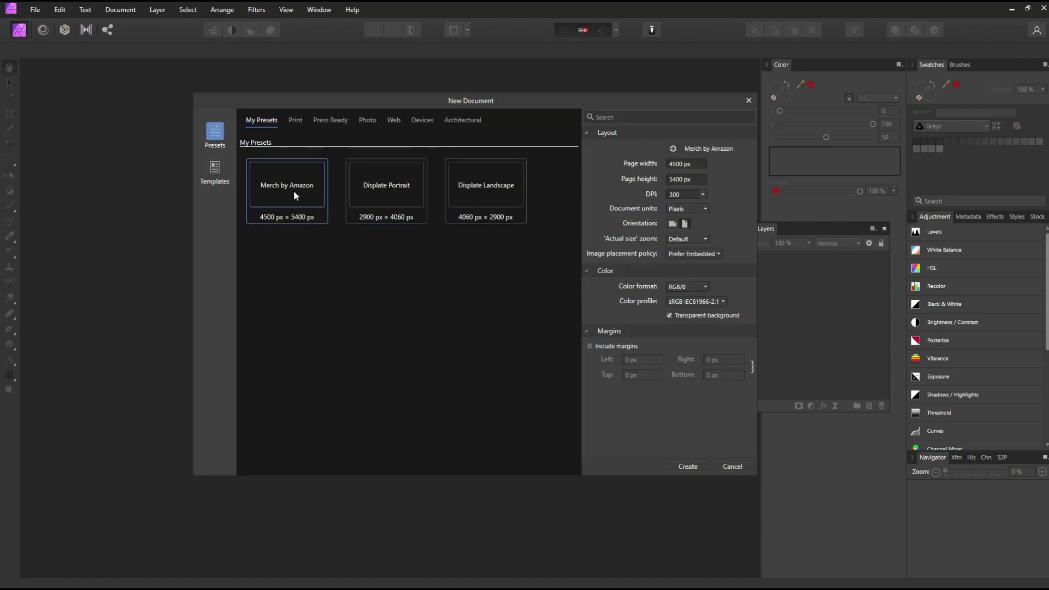
{"action": "left_click", "coordinate": [690, 467]}
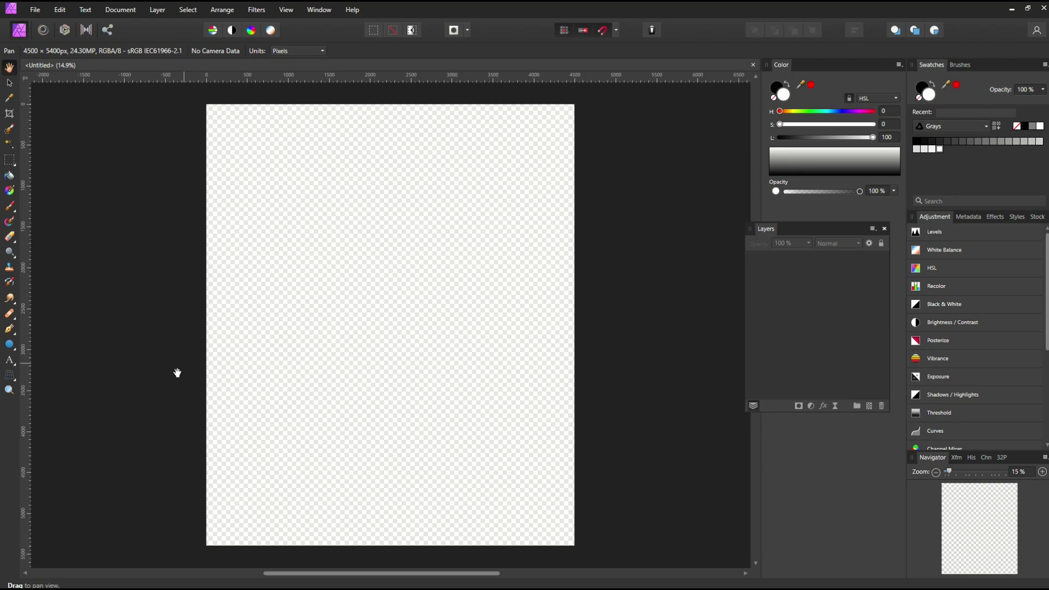
- Paint a diagonal stroke, a large open loop and a dot on the canvas with the Paint Brush tool in black
{"action": "left_click", "coordinate": [10, 208]}
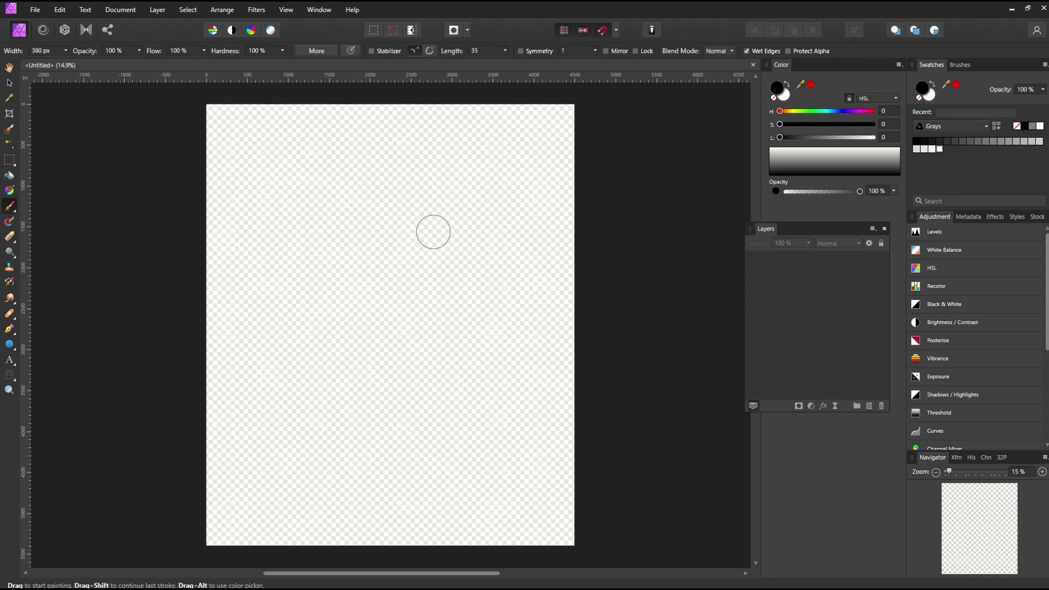
{"action": "left_click_drag", "start_coordinate": [432, 350], "coordinate": [268, 192]}
{"action": "mouse_move", "coordinate": [453, 202]}
{"action": "left_mouse_down"}
{"action": "mouse_move", "coordinate": [342, 427]}
{"action": "mouse_move", "coordinate": [490, 288]}
{"action": "mouse_move", "coordinate": [441, 256]}
{"action": "left_mouse_up"}
{"action": "left_click", "coordinate": [390, 371]}
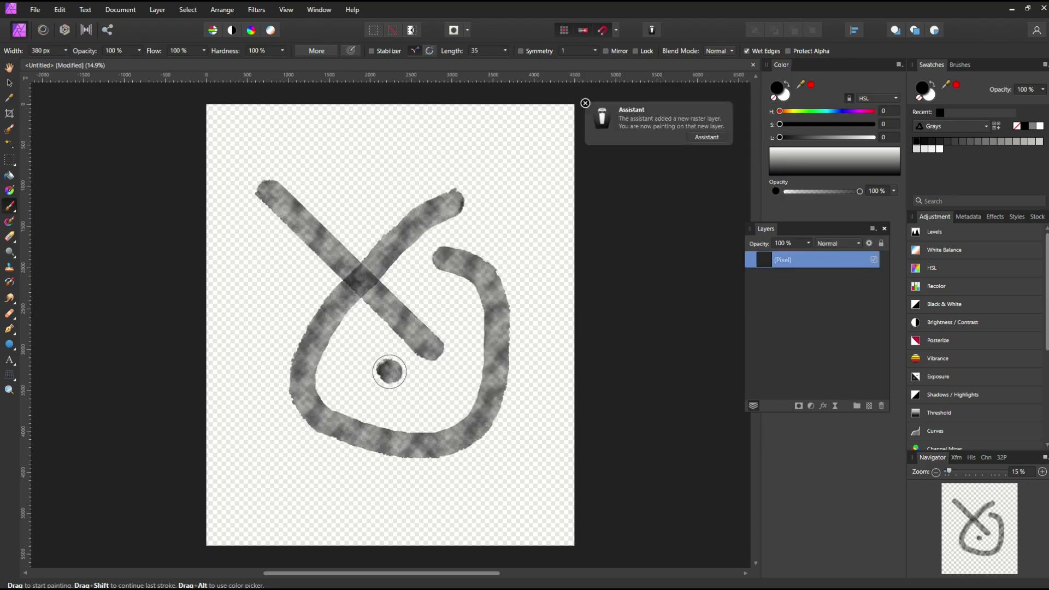
- Undo the test strokes, try one more stroke from the canvas centre and undo it as well
{"action": "key", "text": "ctrl+z"}
{"action": "key", "text": "ctrl+z"}
{"action": "key", "text": "ctrl+z"}
{"action": "key", "text": "ctrl+z"}
{"action": "key", "text": "ctrl+z"}
{"action": "left_click", "coordinate": [390, 372]}
{"action": "mouse_move", "coordinate": [390, 371]}
{"action": "left_mouse_down"}
{"action": "mouse_move", "coordinate": [503, 257]}
{"action": "mouse_move", "coordinate": [449, 342]}
{"action": "mouse_move", "coordinate": [375, 342]}
{"action": "mouse_move", "coordinate": [548, 270]}
{"action": "left_mouse_up"}
{"action": "key", "text": "ctrl+z"}
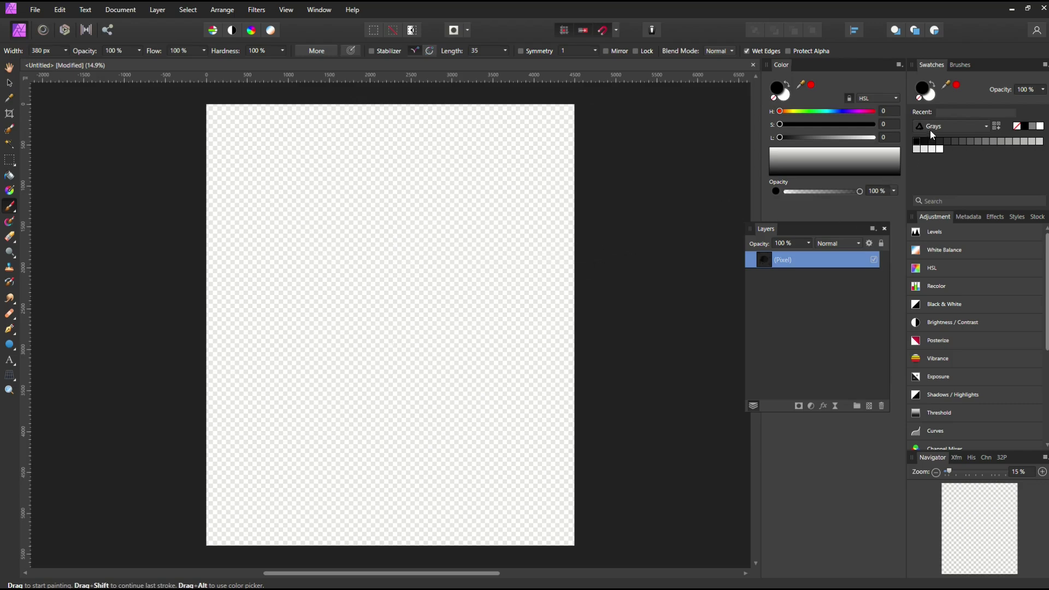
- Switch to the Inks brush category and paint a thin S-shaped stroke in the upper part of the canvas with its first brush
{"action": "left_click", "coordinate": [960, 65]}
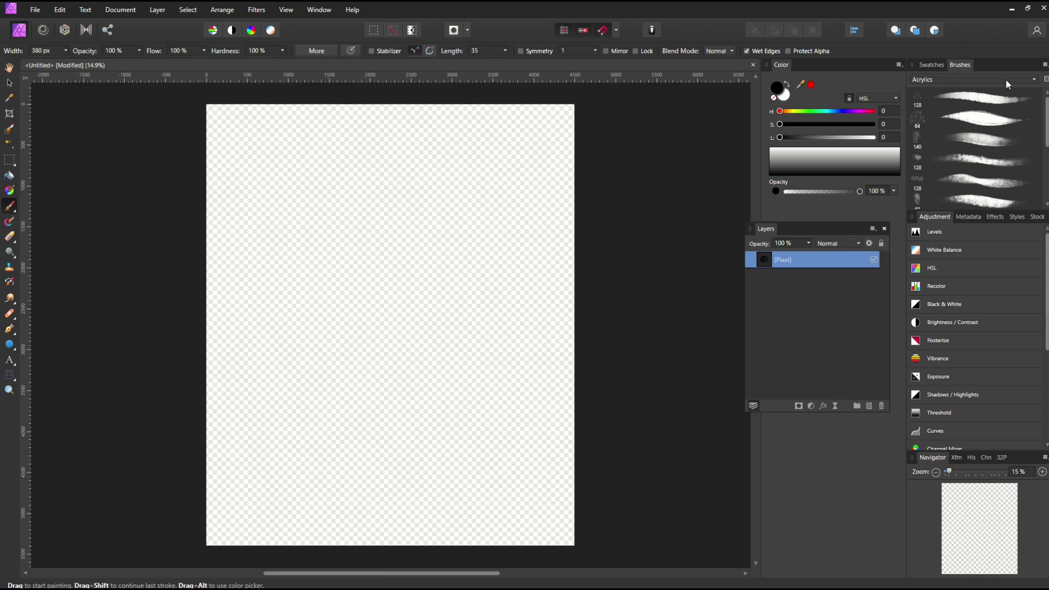
{"action": "scroll", "coordinate": [1040, 135], "scroll_direction": "down", "scroll_amount": 3}
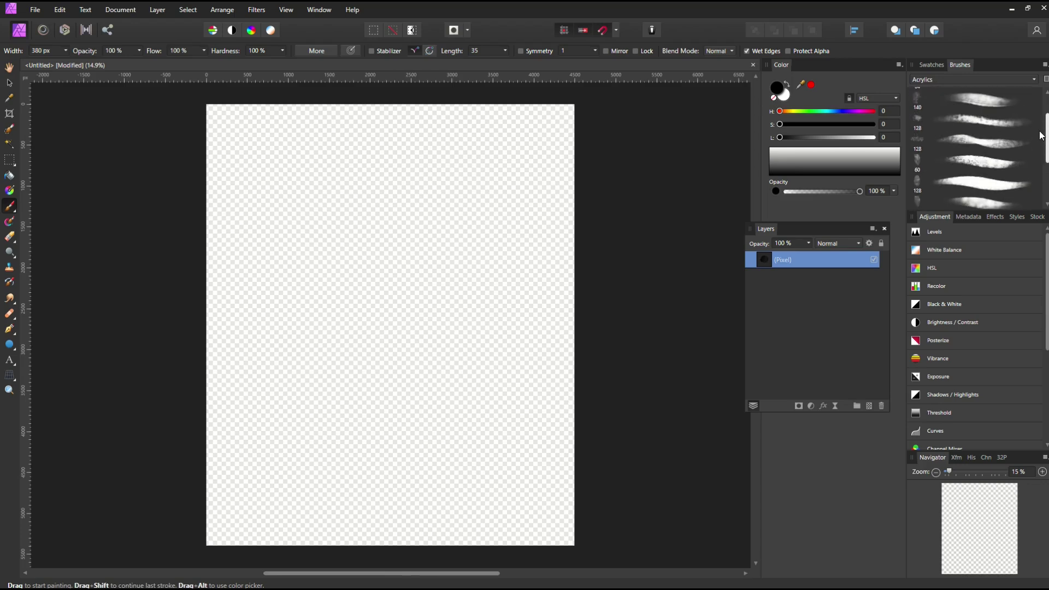
{"action": "left_click", "coordinate": [932, 80]}
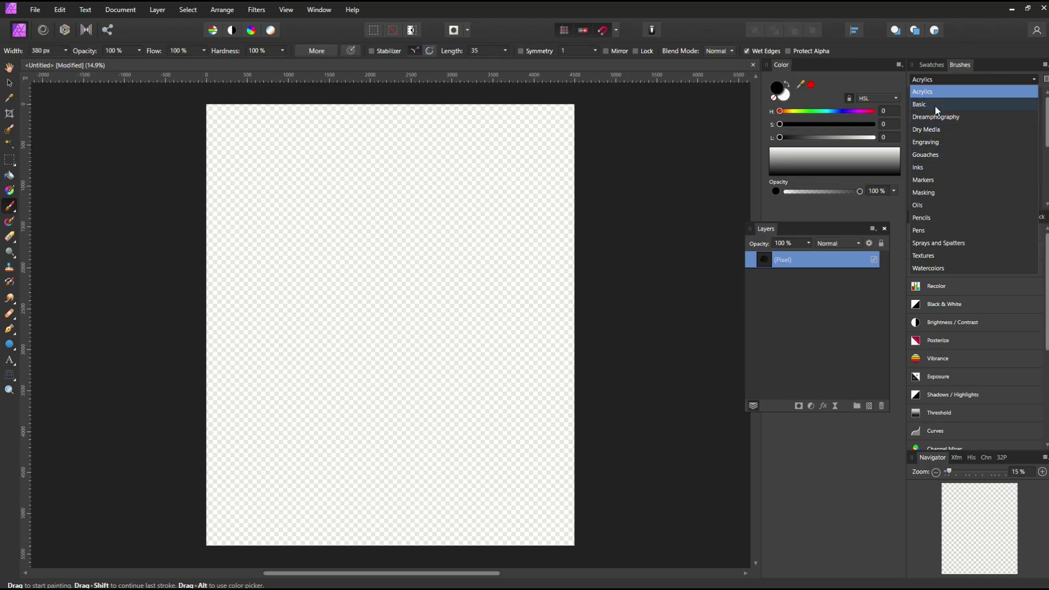
{"action": "left_click", "coordinate": [921, 169]}
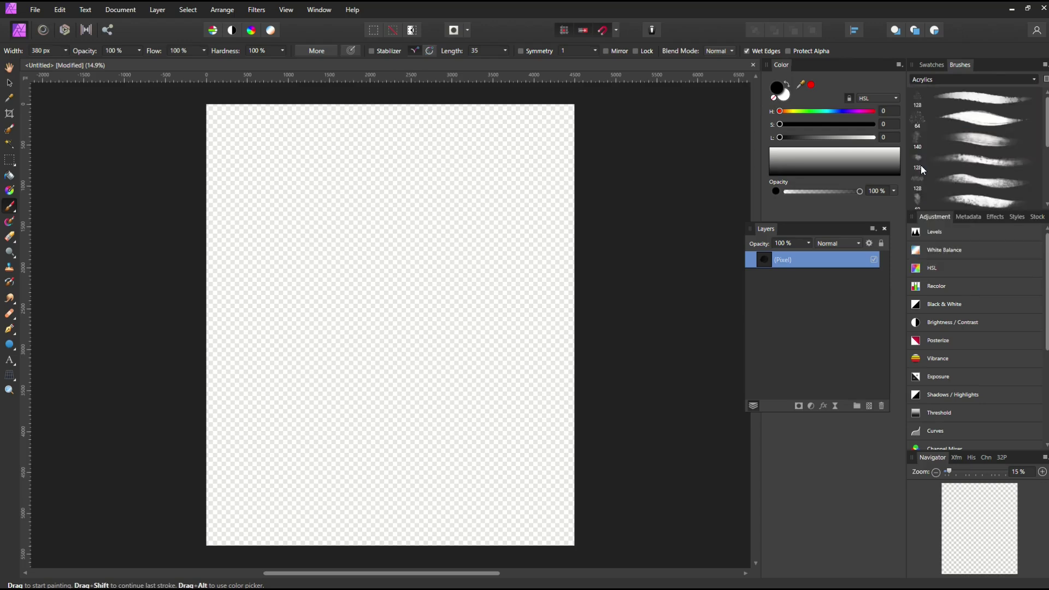
{"action": "left_click", "coordinate": [973, 100]}
{"action": "mouse_move", "coordinate": [265, 198]}
{"action": "left_mouse_down"}
{"action": "mouse_move", "coordinate": [416, 202]}
{"action": "mouse_move", "coordinate": [309, 239]}
{"action": "mouse_move", "coordinate": [287, 285]}
{"action": "mouse_move", "coordinate": [377, 306]}
{"action": "left_mouse_up"}
- Paint a thick curved stroke over the thin one at a brush width of 331 px, and clear the painted strokes
{"action": "left_click", "coordinate": [65, 51]}
{"action": "left_click_drag", "start_coordinate": [62, 62], "coordinate": [98, 63]}
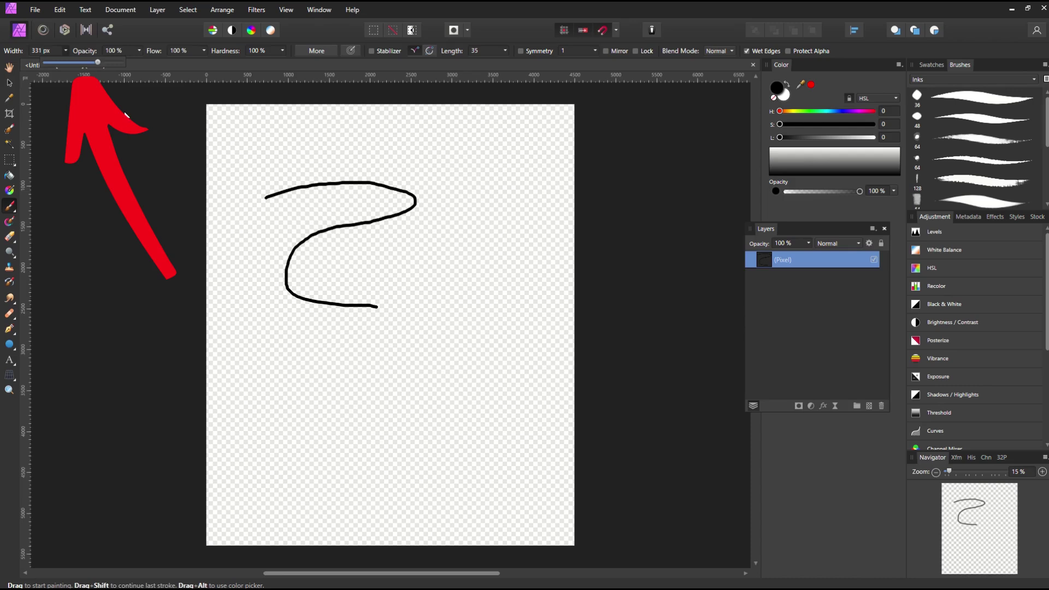
{"action": "mouse_move", "coordinate": [248, 240]}
{"action": "left_mouse_down"}
{"action": "mouse_move", "coordinate": [519, 286]}
{"action": "mouse_move", "coordinate": [343, 403]}
{"action": "left_mouse_up"}
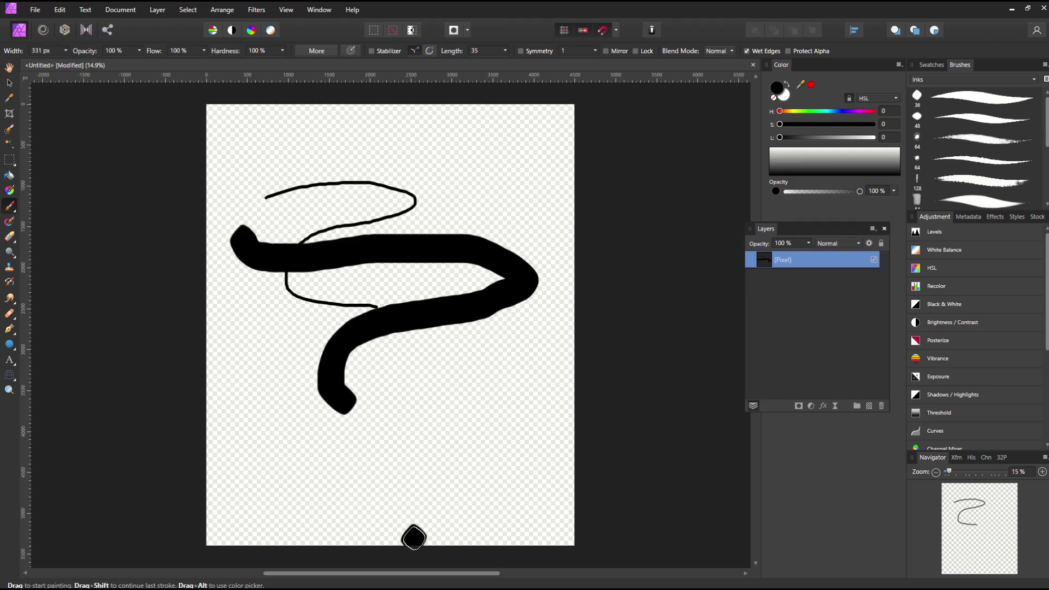
{"action": "key", "text": "Delete"}
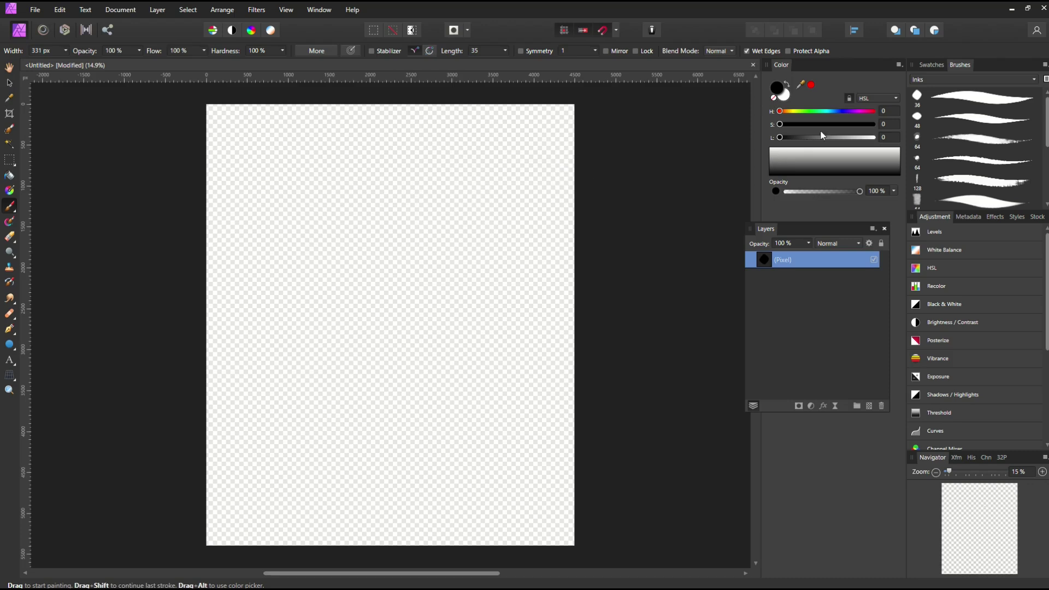
- Choose the 790 px palm tree brush from the Dreamphography category and paint a row and several scattered small palms on the canvas
{"action": "left_click", "coordinate": [922, 79]}
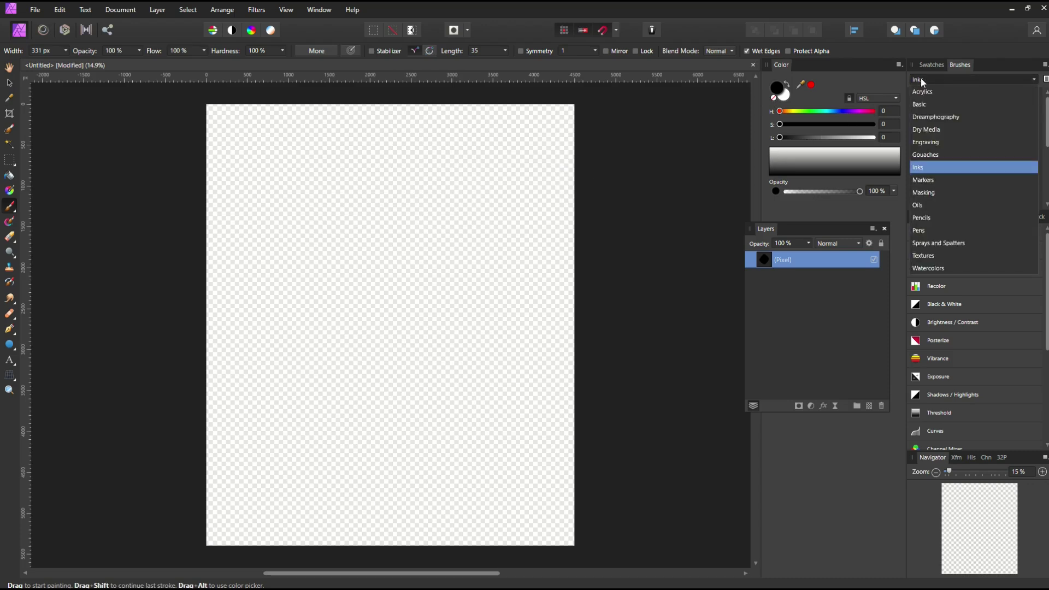
{"action": "left_click", "coordinate": [931, 117]}
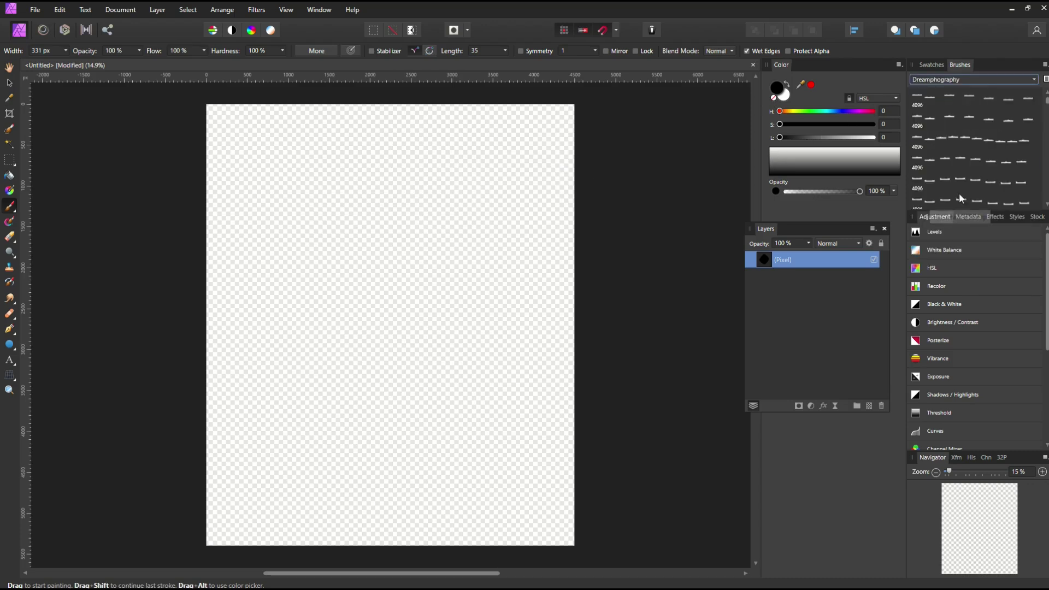
{"action": "scroll", "coordinate": [1007, 159], "scroll_direction": "down", "scroll_amount": 2}
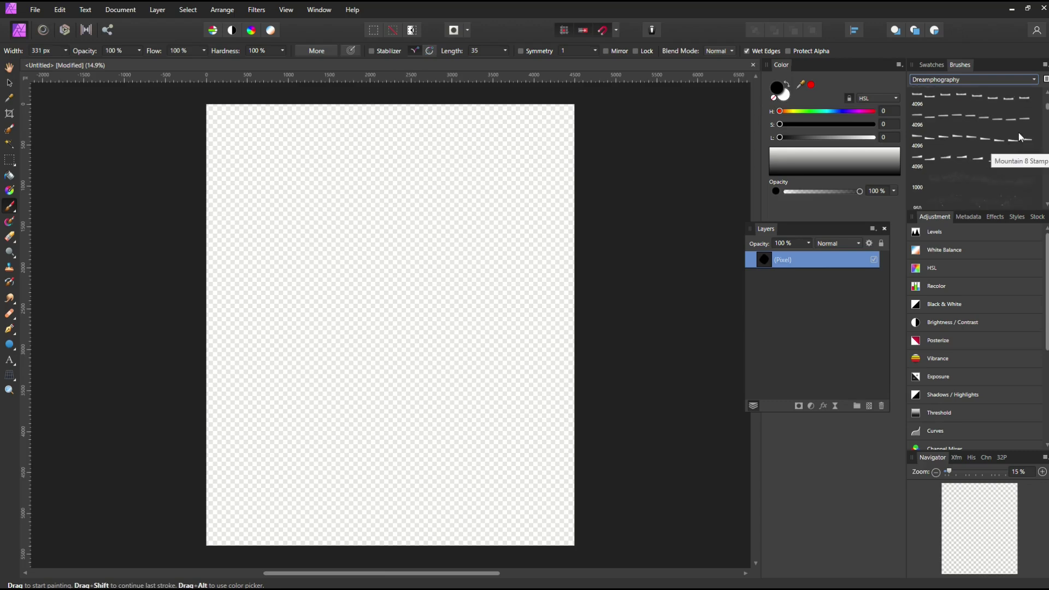
{"action": "left_click_drag", "start_coordinate": [1047, 107], "coordinate": [1047, 139]}
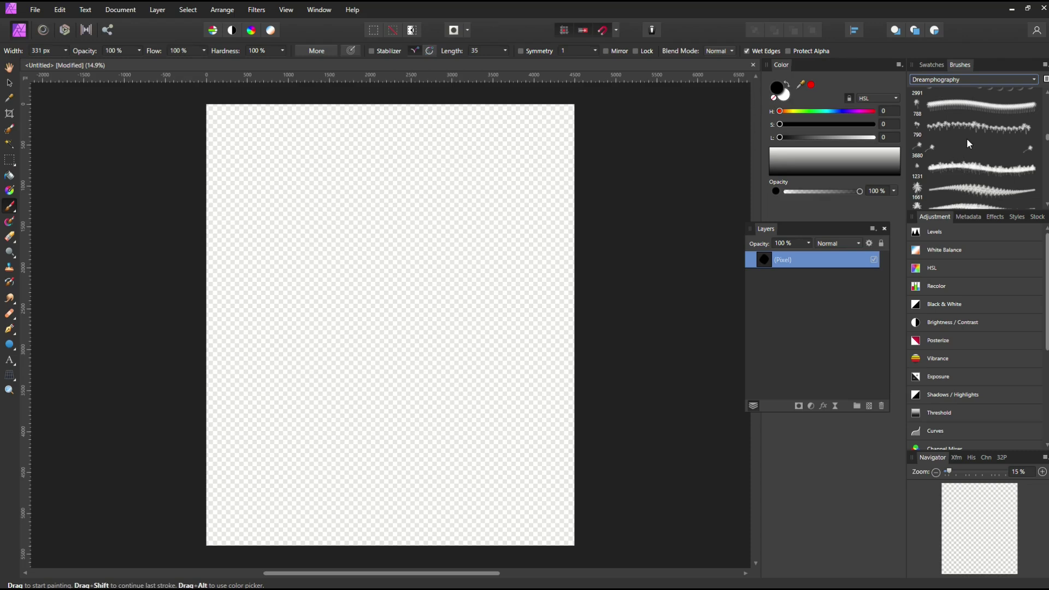
{"action": "left_click", "coordinate": [954, 126]}
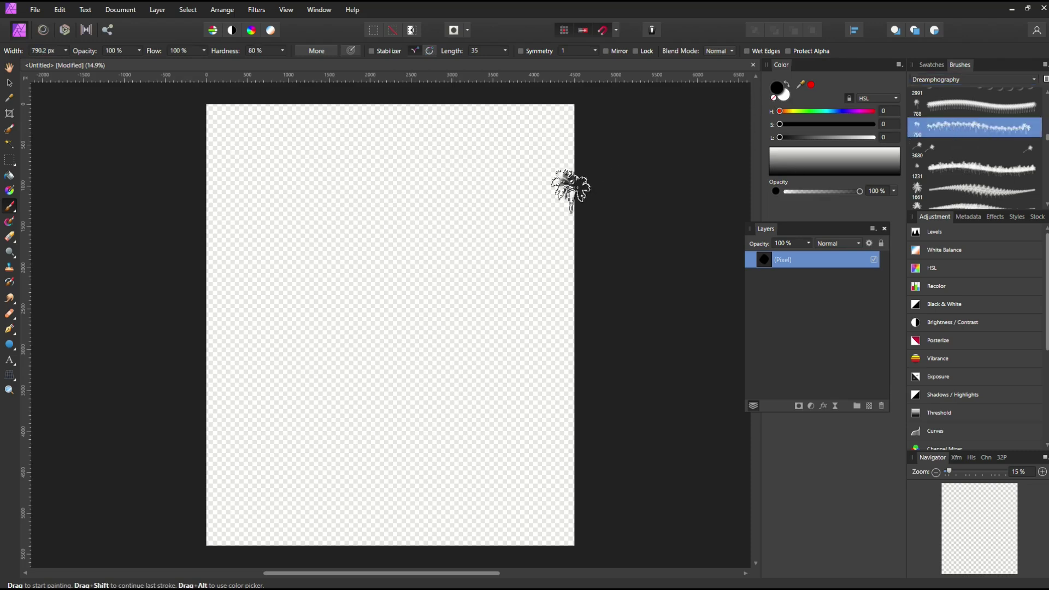
{"action": "mouse_move", "coordinate": [494, 197]}
{"action": "left_mouse_down"}
{"action": "mouse_move", "coordinate": [334, 202]}
{"action": "mouse_move", "coordinate": [311, 223]}
{"action": "mouse_move", "coordinate": [299, 273]}
{"action": "mouse_move", "coordinate": [271, 298]}
{"action": "mouse_move", "coordinate": [443, 312]}
{"action": "mouse_move", "coordinate": [463, 368]}
{"action": "mouse_move", "coordinate": [407, 397]}
{"action": "mouse_move", "coordinate": [362, 392]}
{"action": "mouse_move", "coordinate": [279, 482]}
{"action": "left_mouse_up"}
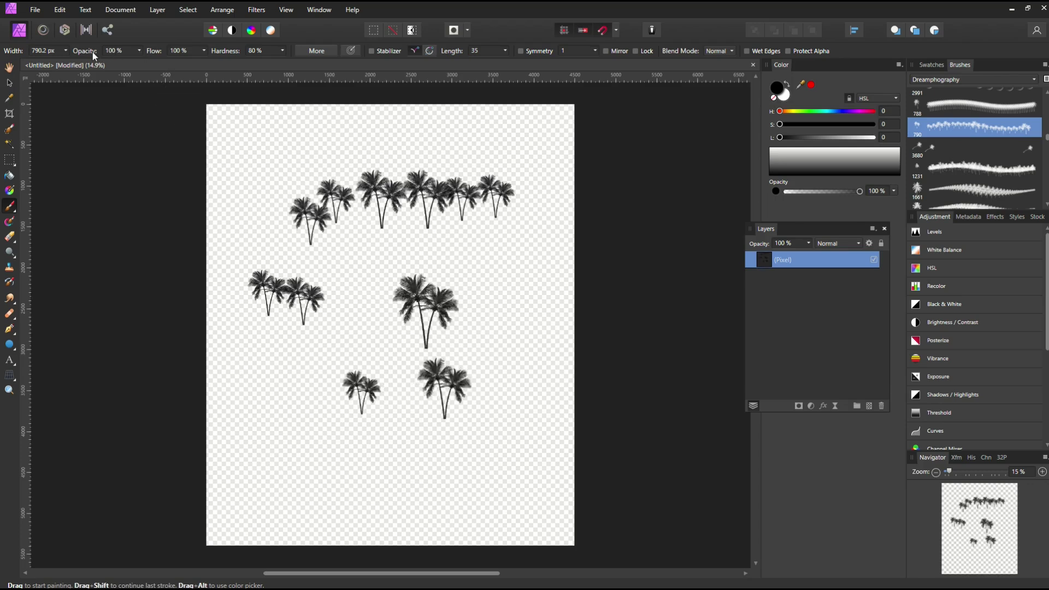
- Increase the palm brush width to 4096 px and paint two large pairs of palm trees diagonally across the canvas
{"action": "left_click_drag", "start_coordinate": [74, 62], "coordinate": [80, 61]}
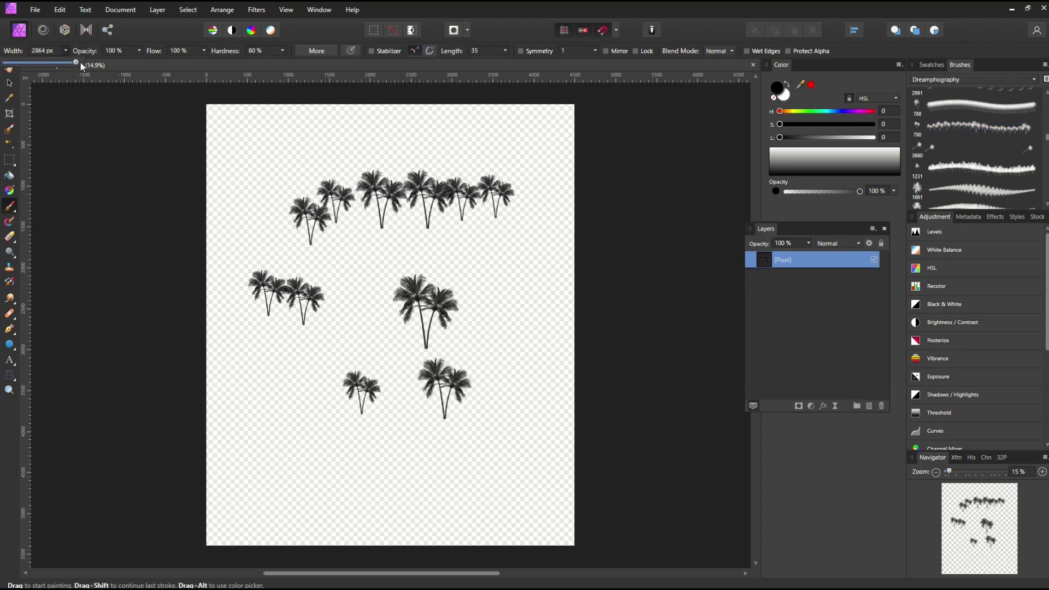
{"action": "left_click", "coordinate": [328, 328]}
{"action": "mouse_move", "coordinate": [334, 328]}
{"action": "left_mouse_down"}
{"action": "mouse_move", "coordinate": [341, 389]}
{"action": "mouse_move", "coordinate": [476, 393]}
{"action": "left_mouse_up"}
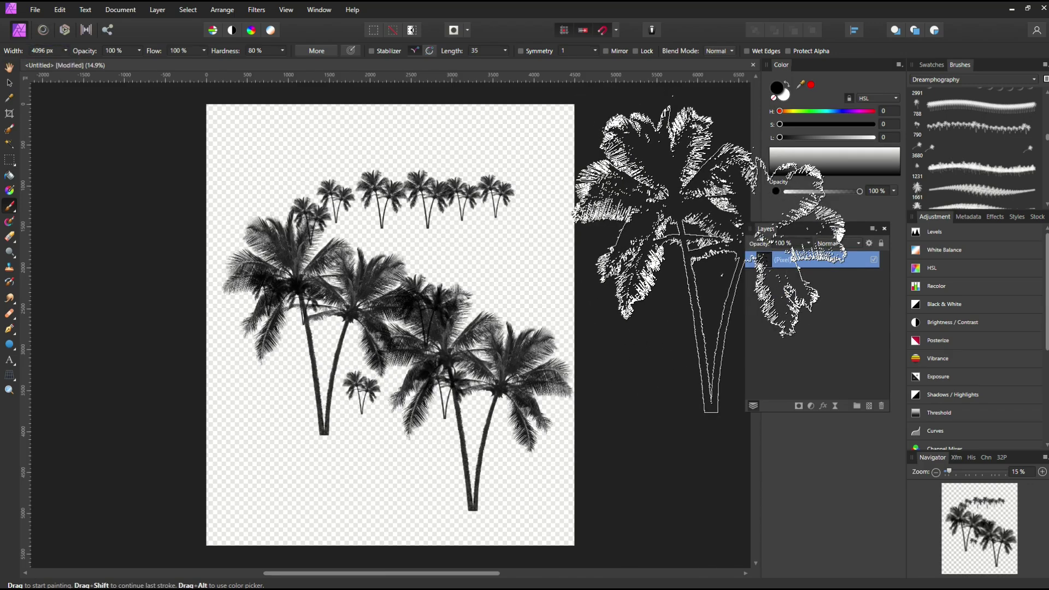
- Stamp a large moon over the upper row of palms with the 2056 px Dreamphography moon brush, and switch to the Move tool
{"action": "scroll", "coordinate": [973, 153], "scroll_direction": "up", "scroll_amount": 3}
{"action": "left_click", "coordinate": [973, 120]}
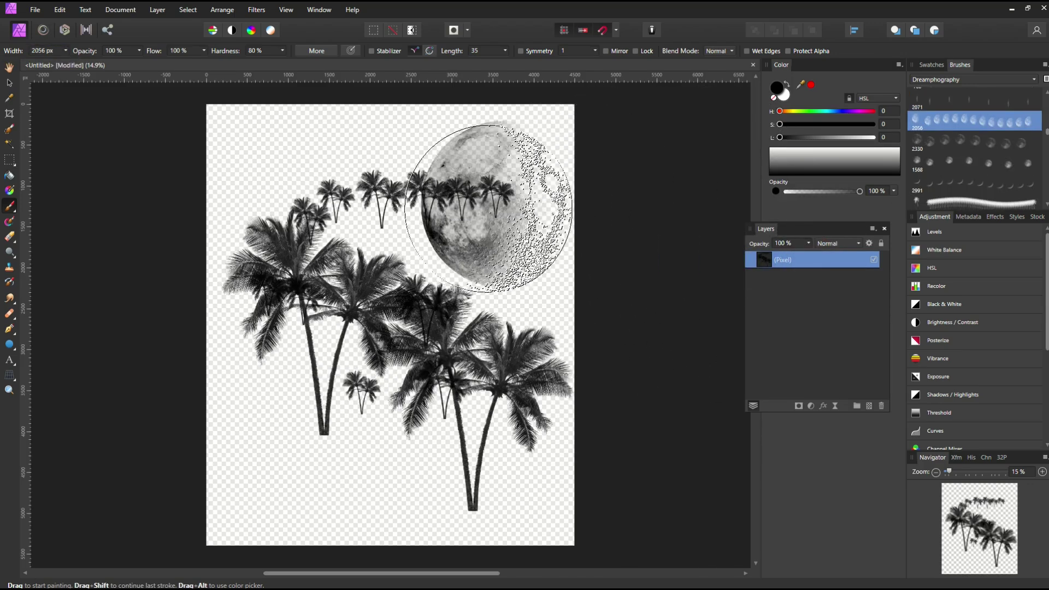
{"action": "left_click", "coordinate": [449, 206]}
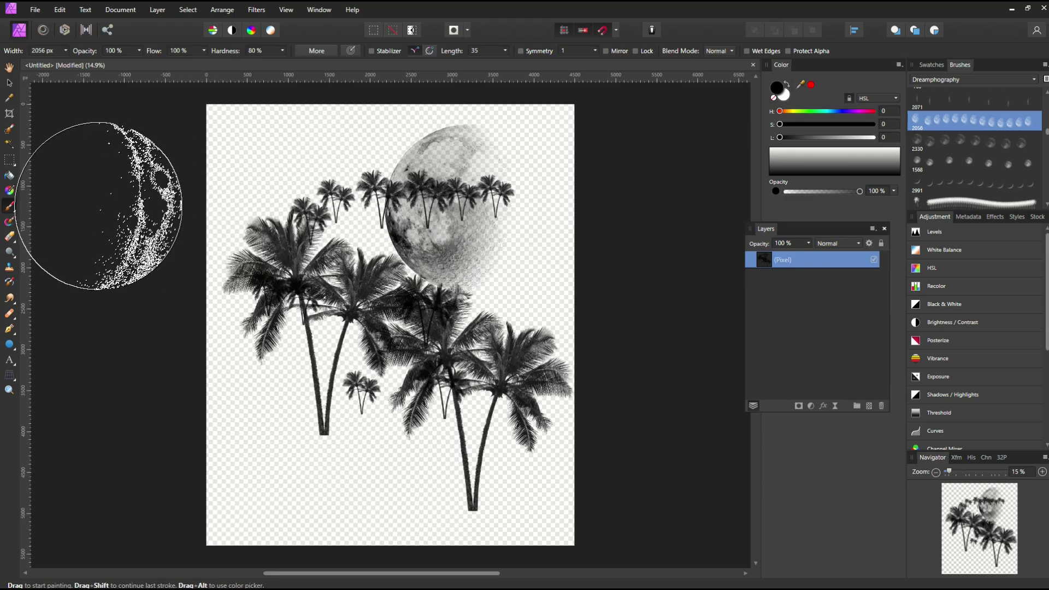
{"action": "left_click", "coordinate": [9, 85]}
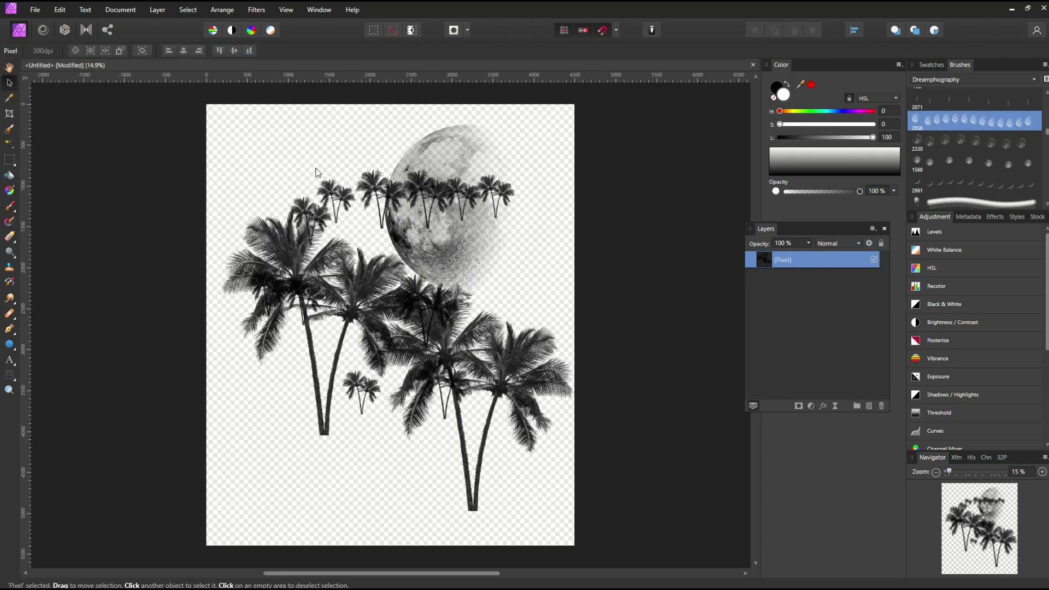